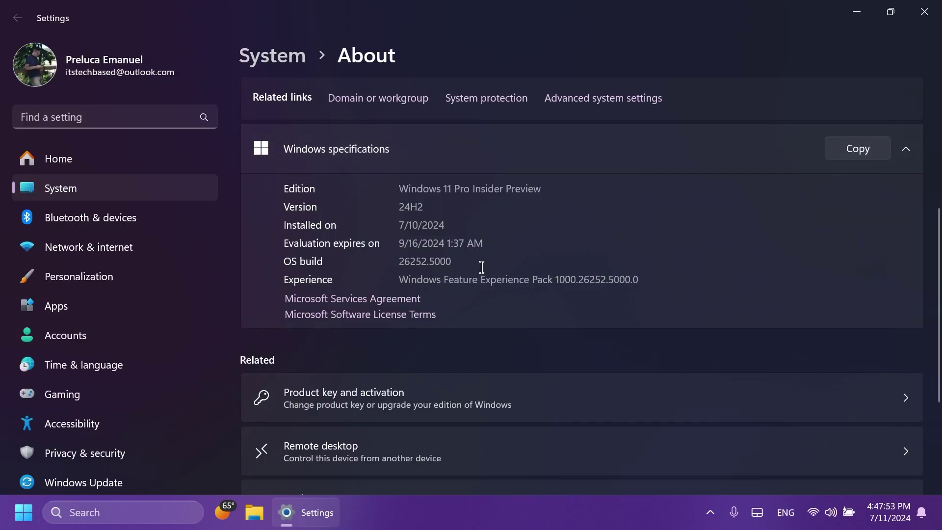
Close the Settings window showing the About page for build 26252.5000
left_click(923, 14)
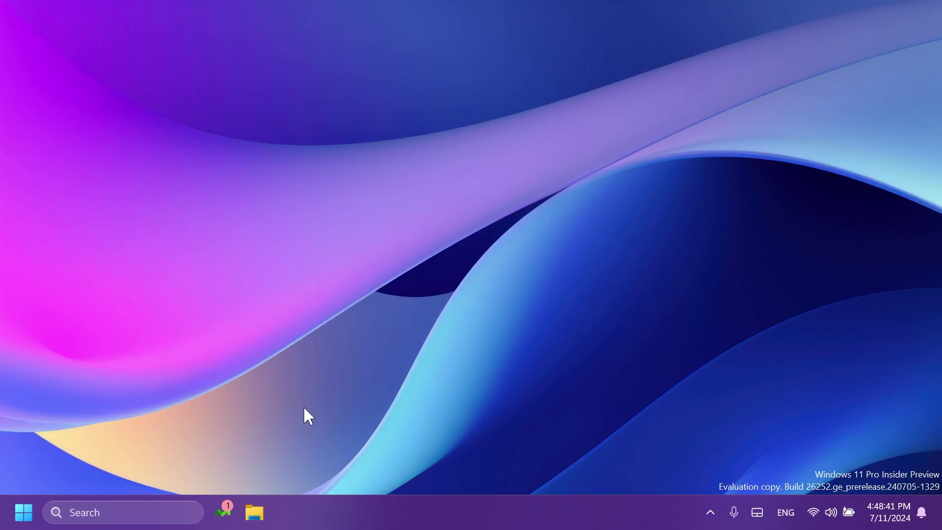
left_click(146, 513)
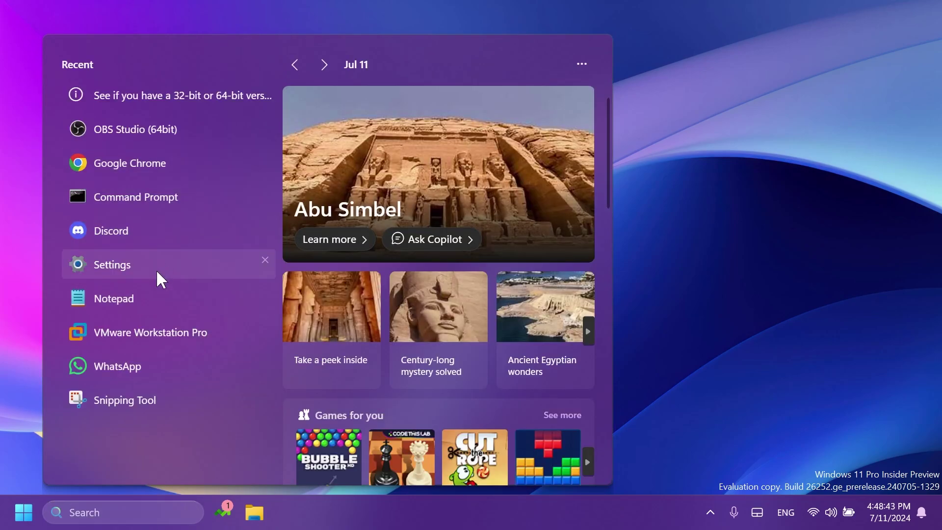
left_click(156, 270)
left_click(110, 276)
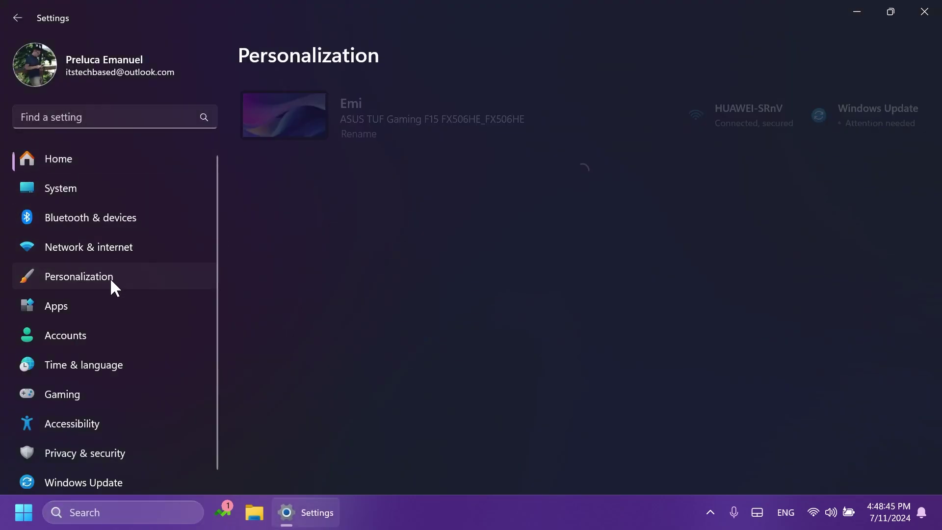
scroll(393, 309, "down", 5)
left_click(358, 307)
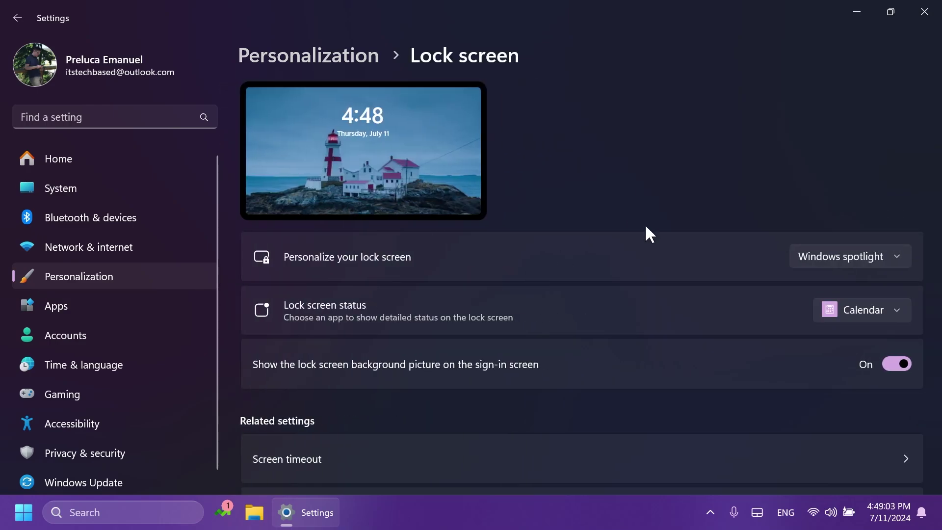
left_click(805, 256)
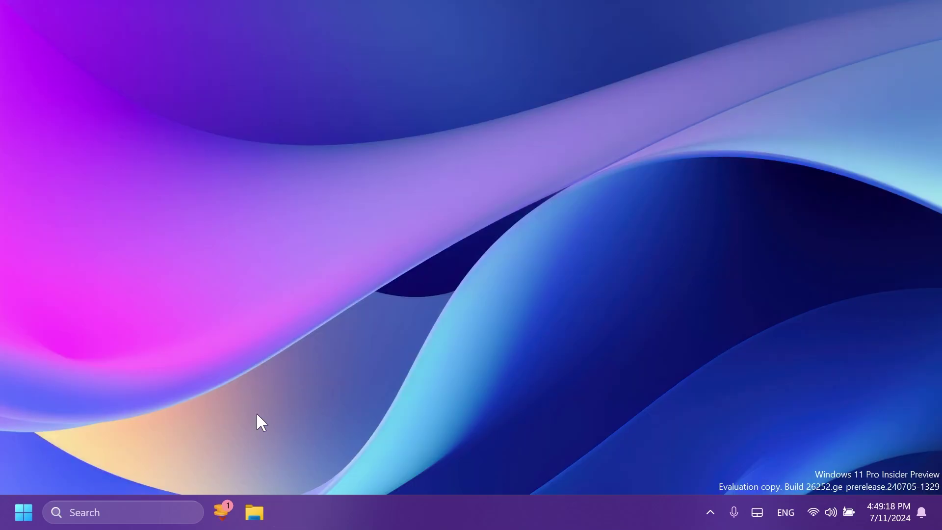
Pin Messenger to the taskbar and unpin it again, then pin Settings to the taskbar
left_click(24, 513)
left_click_drag(283, 298, 304, 522)
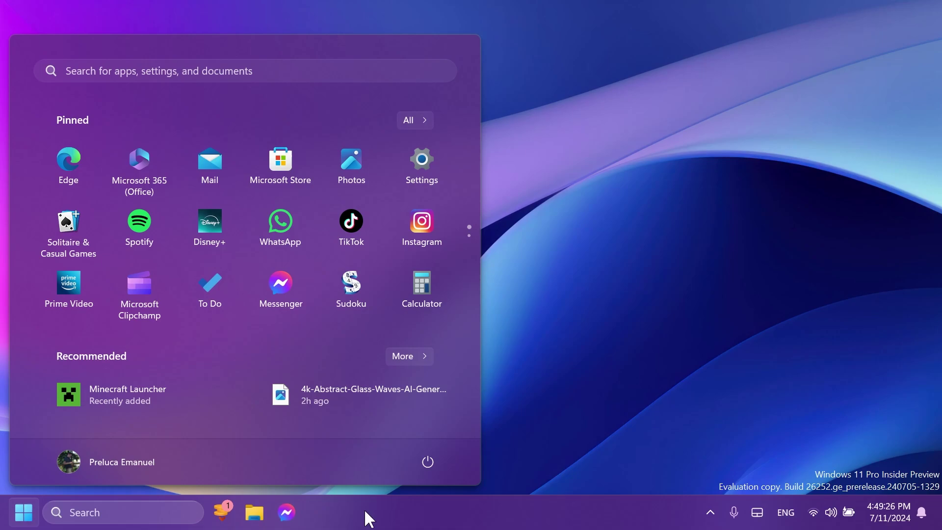
right_click(287, 512)
left_click(265, 474)
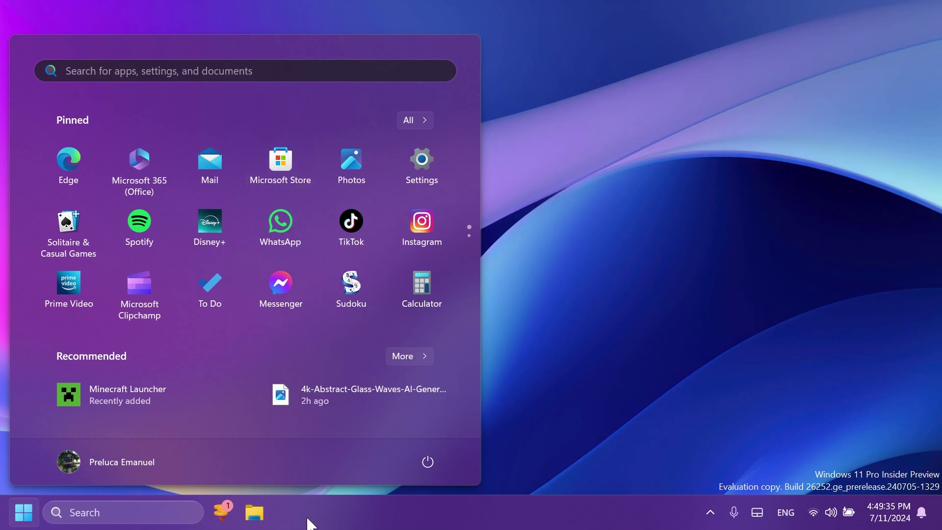
left_click_drag(407, 195, 290, 511)
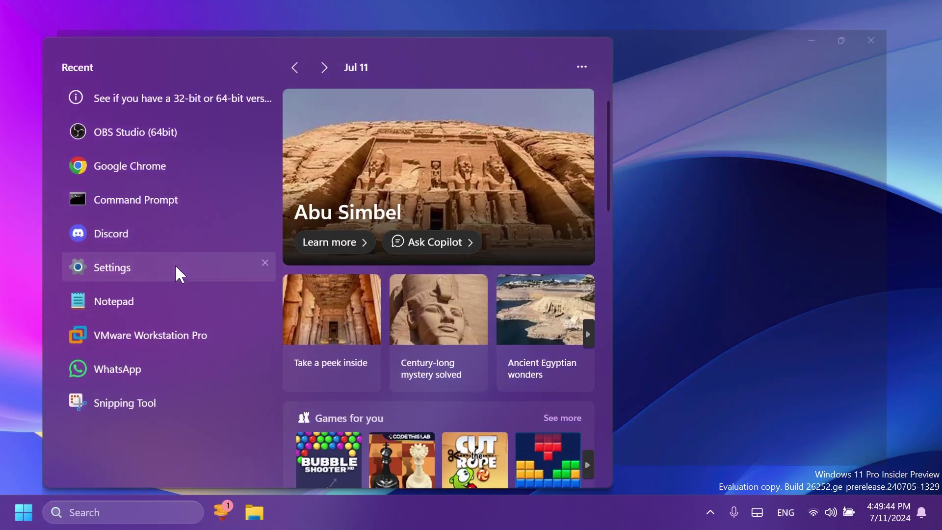
Launch Settings and review the System About specifications showing build 26252.5000
left_click(174, 265)
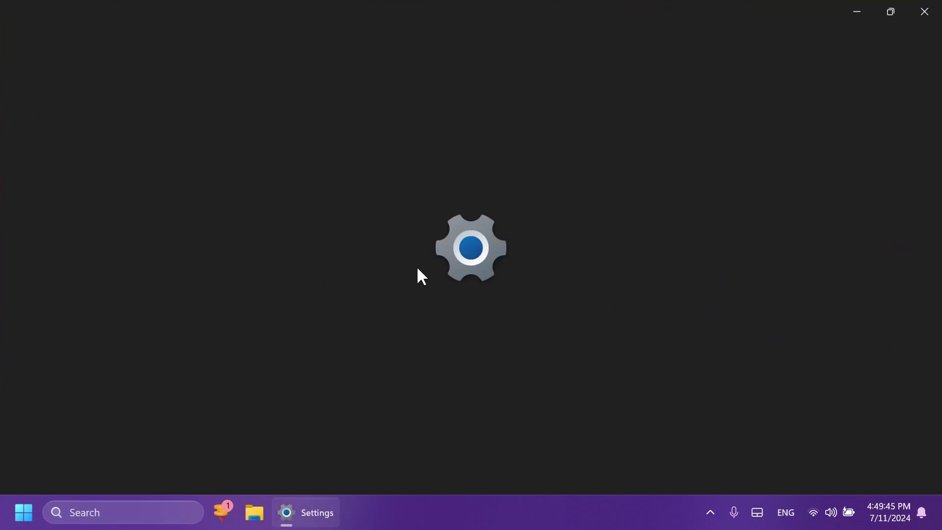
left_click(74, 187)
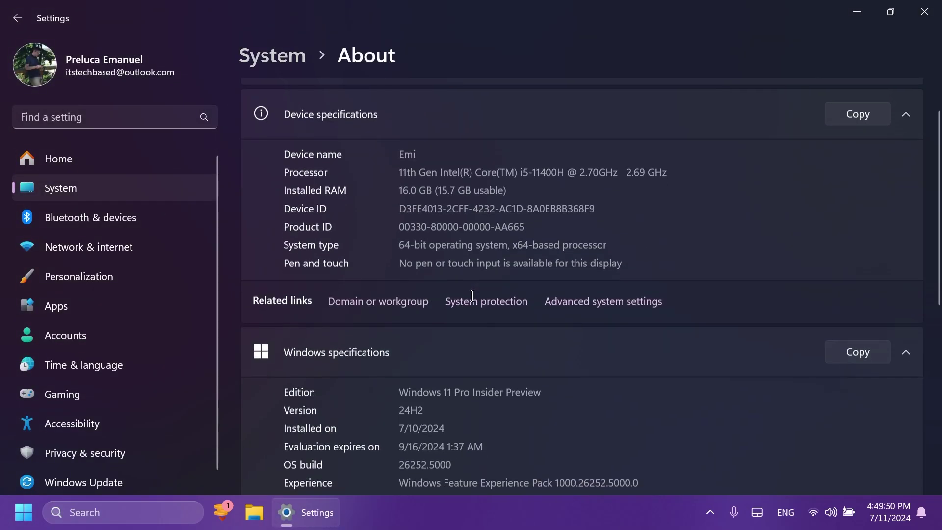
scroll(475, 303, "down", 3)
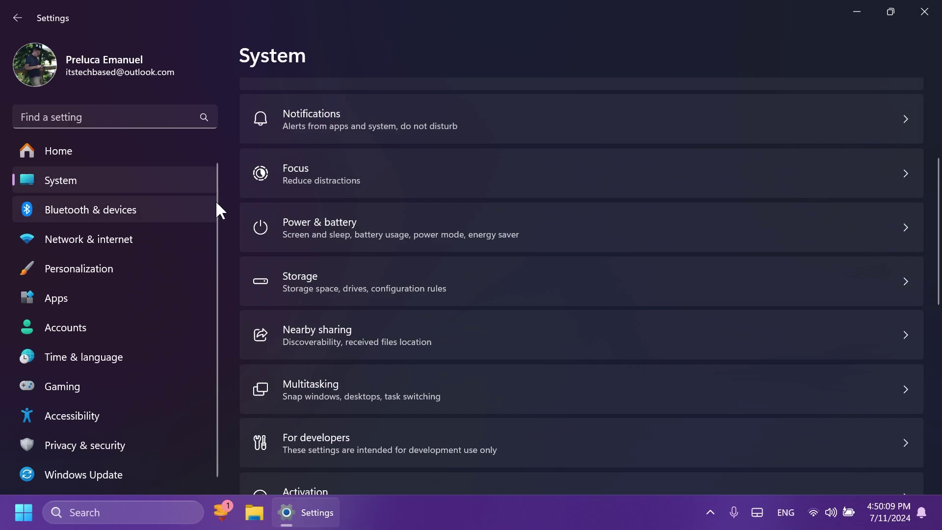
left_click(491, 231)
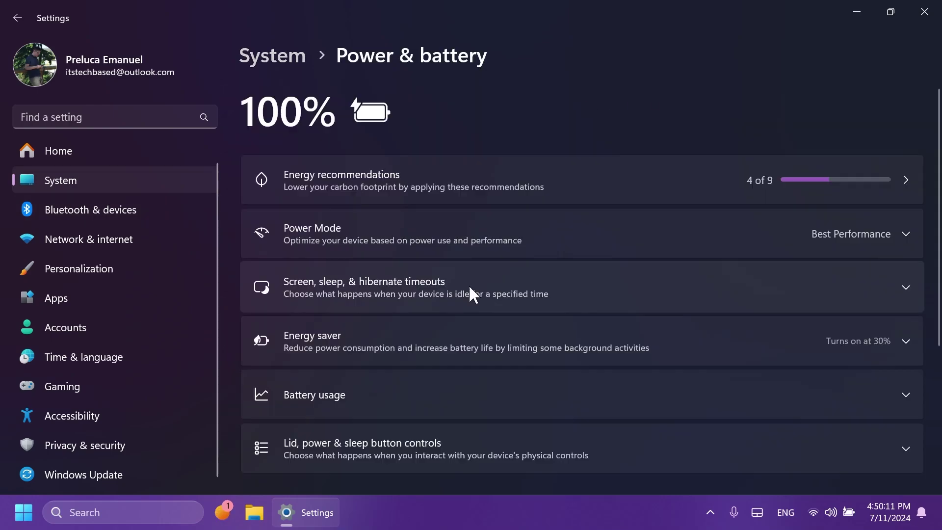
left_click(387, 181)
scroll(454, 220, "down", 3)
scroll(452, 235, "up", 1)
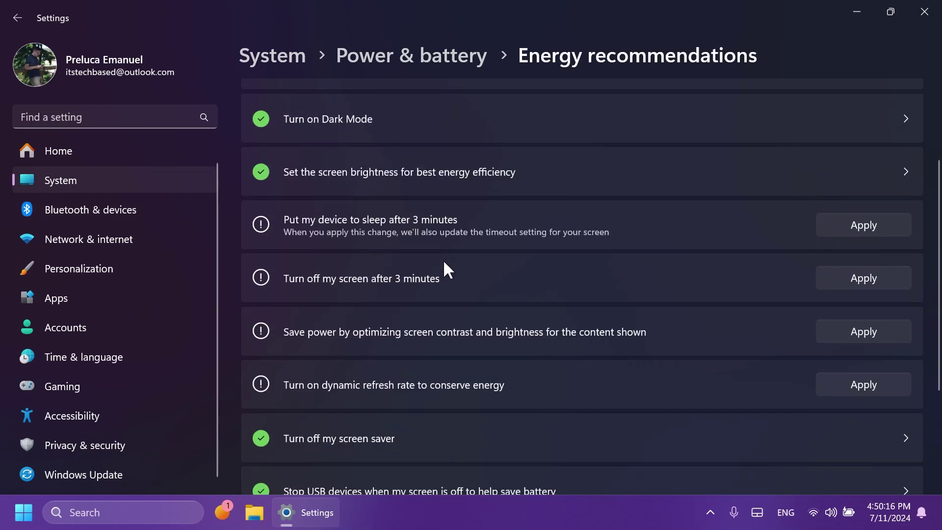
scroll(443, 260, "up", 2)
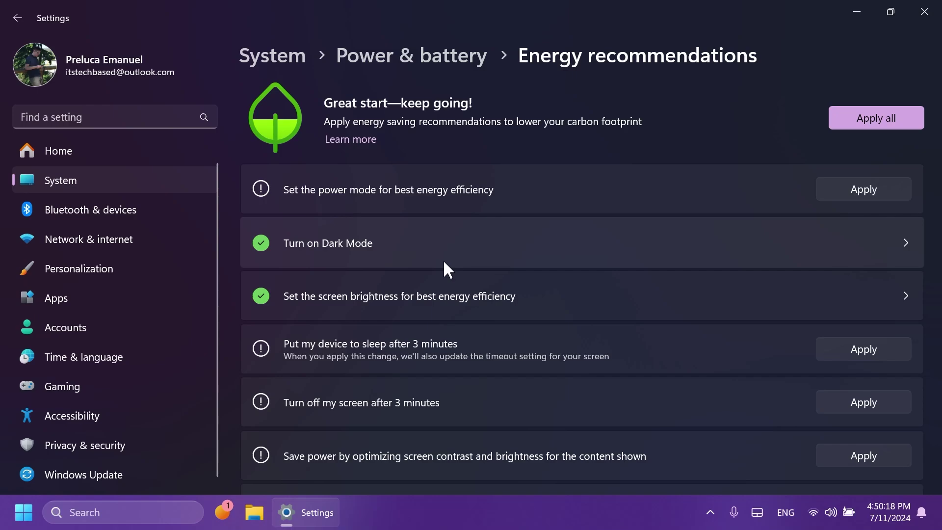
left_click(446, 58)
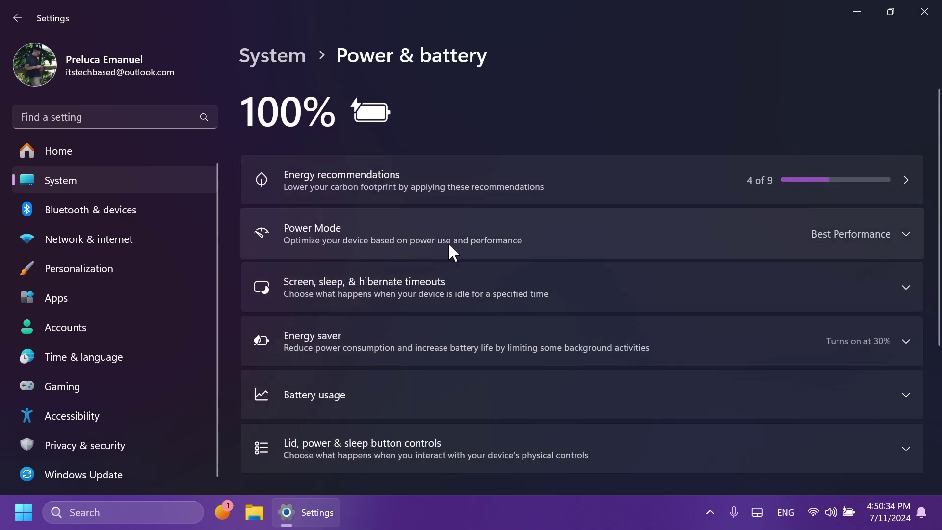
Expand, collapse and re-expand the Power Mode options for Plugged in and On battery
left_click(494, 242)
left_click(493, 242)
left_click(475, 241)
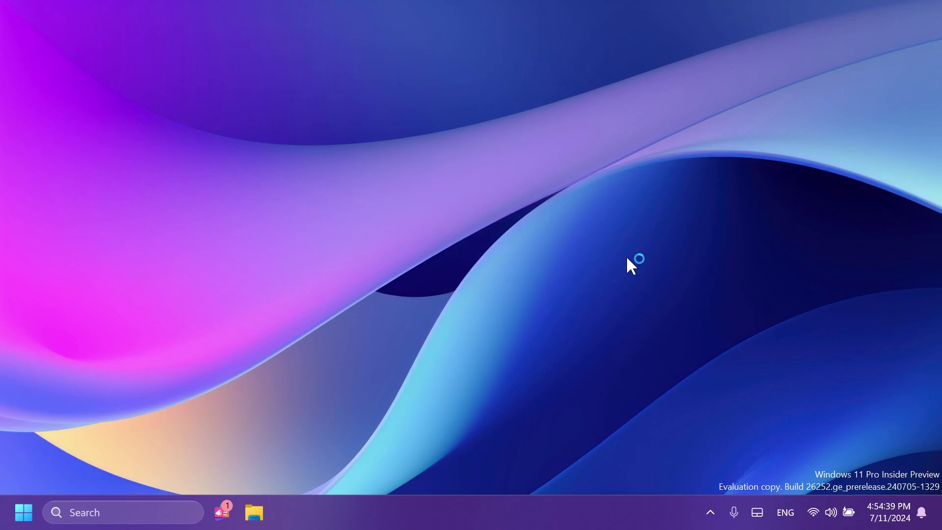
Check the CPU graph in Task Manager's Performance view, then launch Settings from Start
right_click(490, 513)
left_click(538, 426)
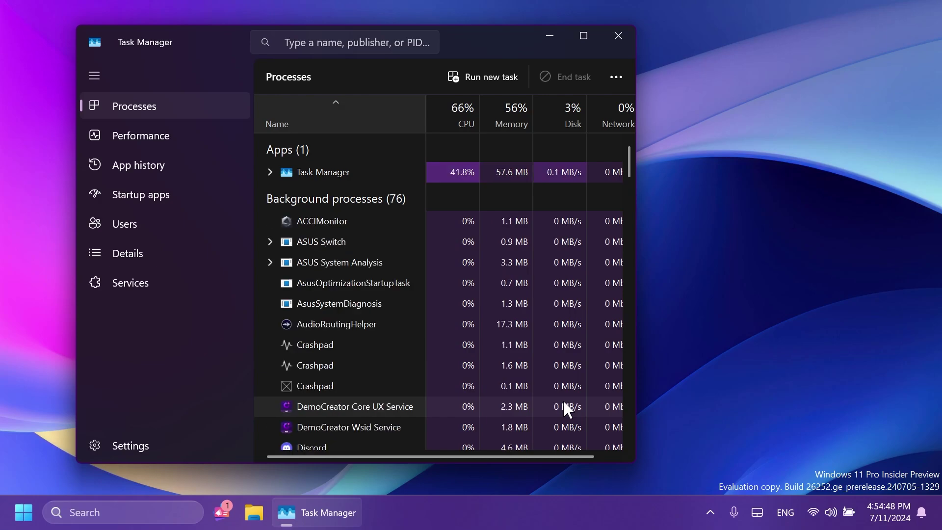
left_click(161, 134)
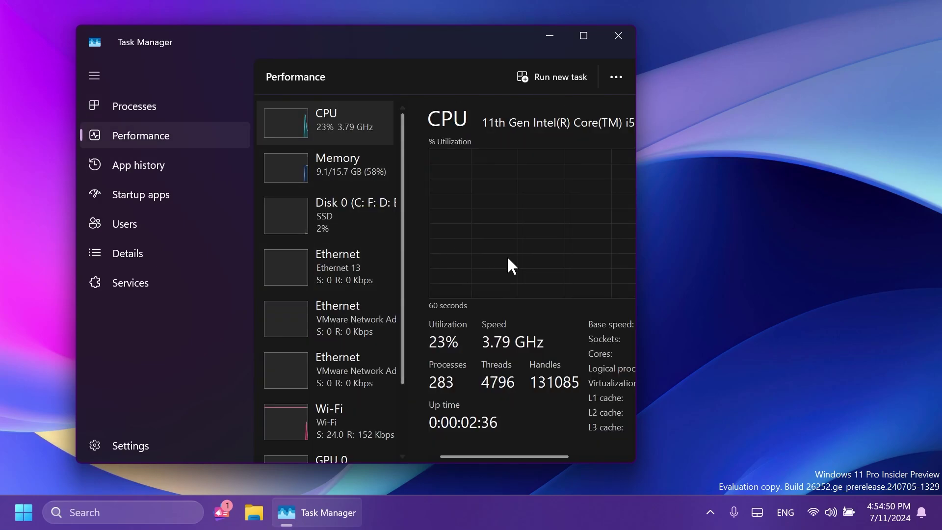
key("super")
left_click(162, 267)
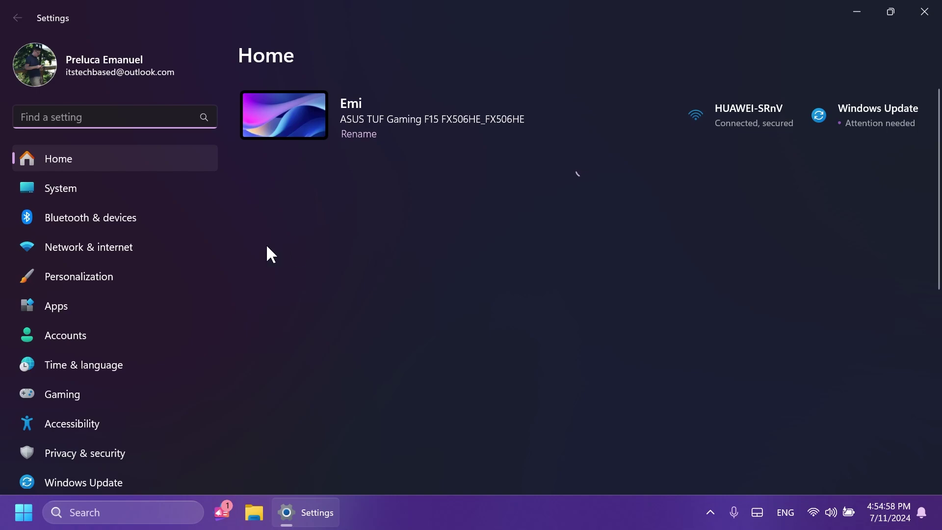
Look over the Apps > Startup list, then go to System > Power & battery
left_click(105, 309)
left_click(432, 427)
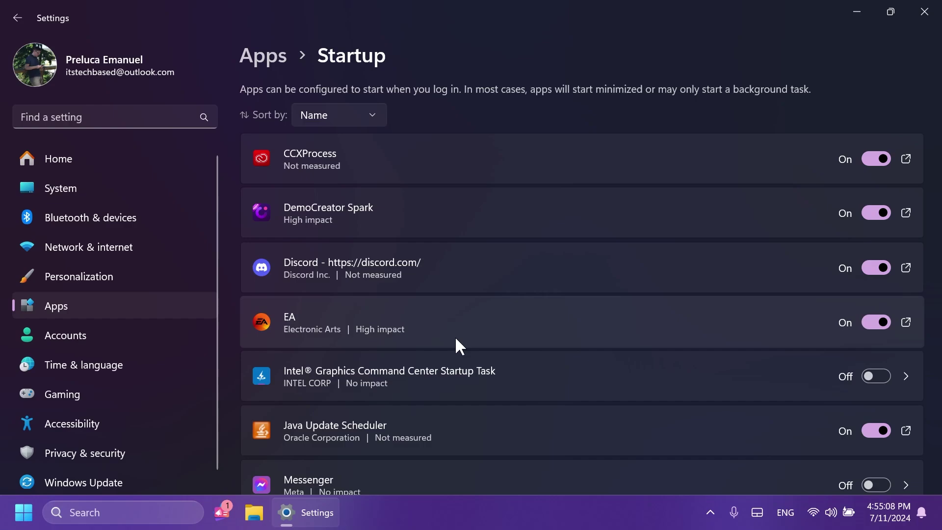
left_click(90, 188)
left_click(393, 424)
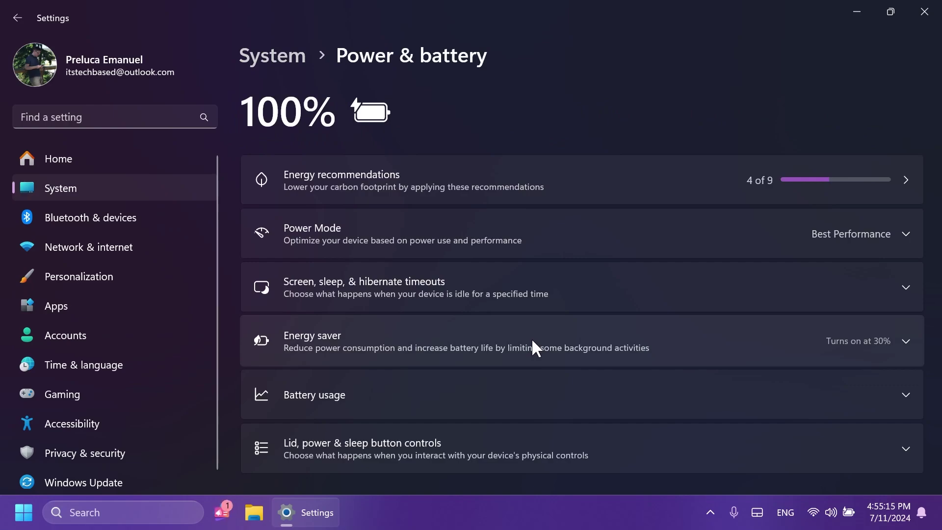
scroll(136, 324, "down", 1)
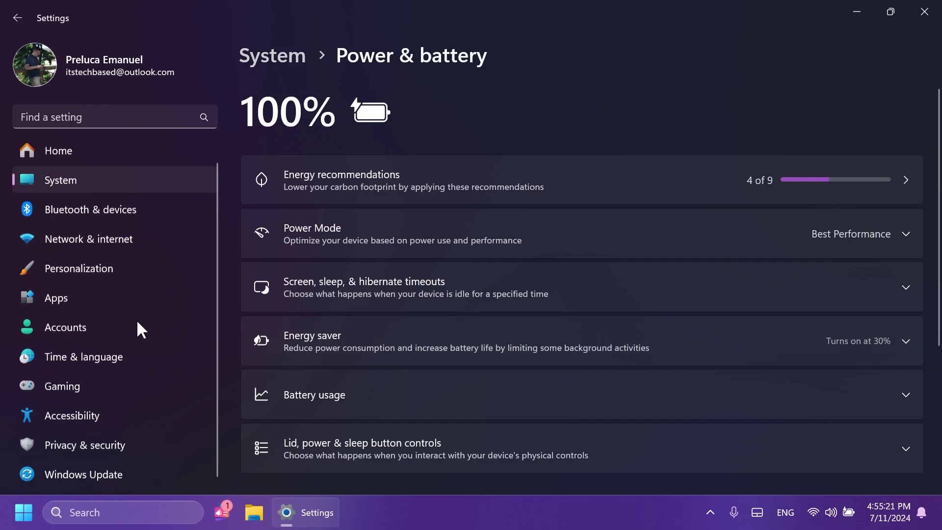
Install all pending updates, including ASUSTeK System 3.1.31.0, from Windows Update
left_click(93, 473)
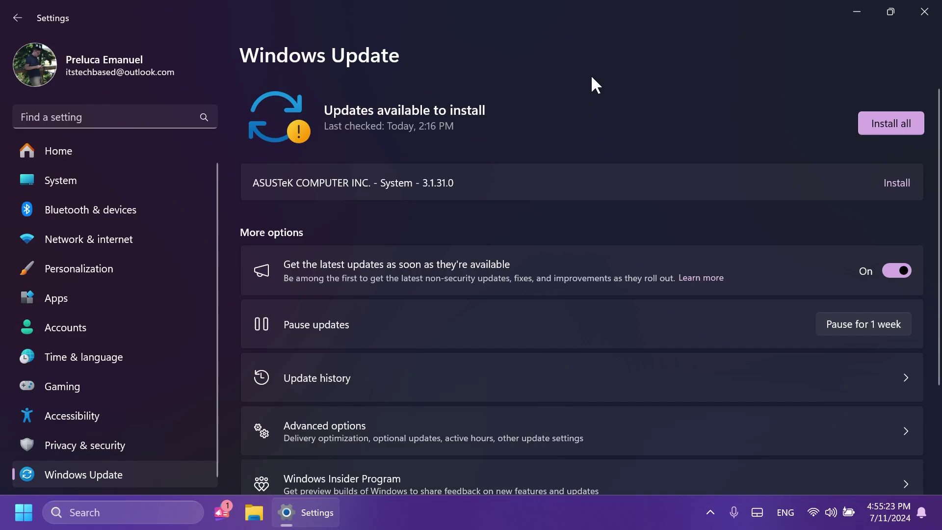
left_click(884, 123)
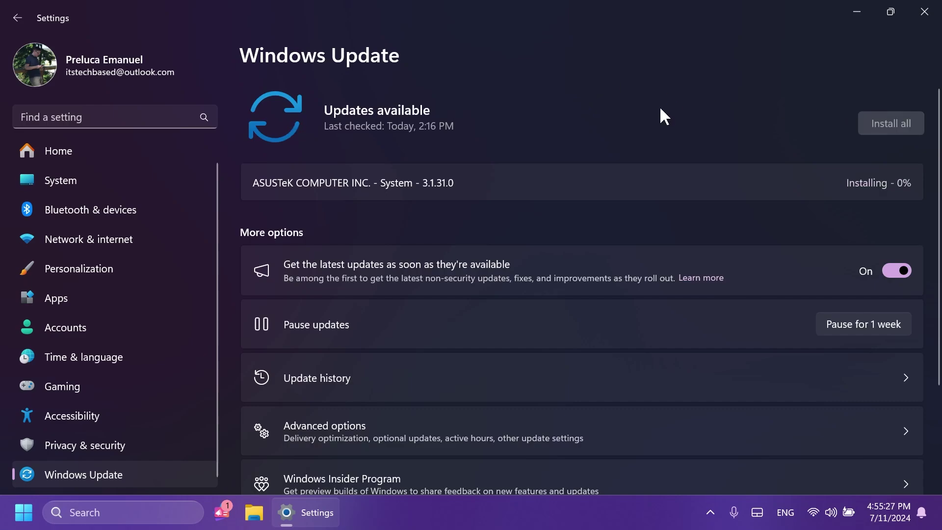